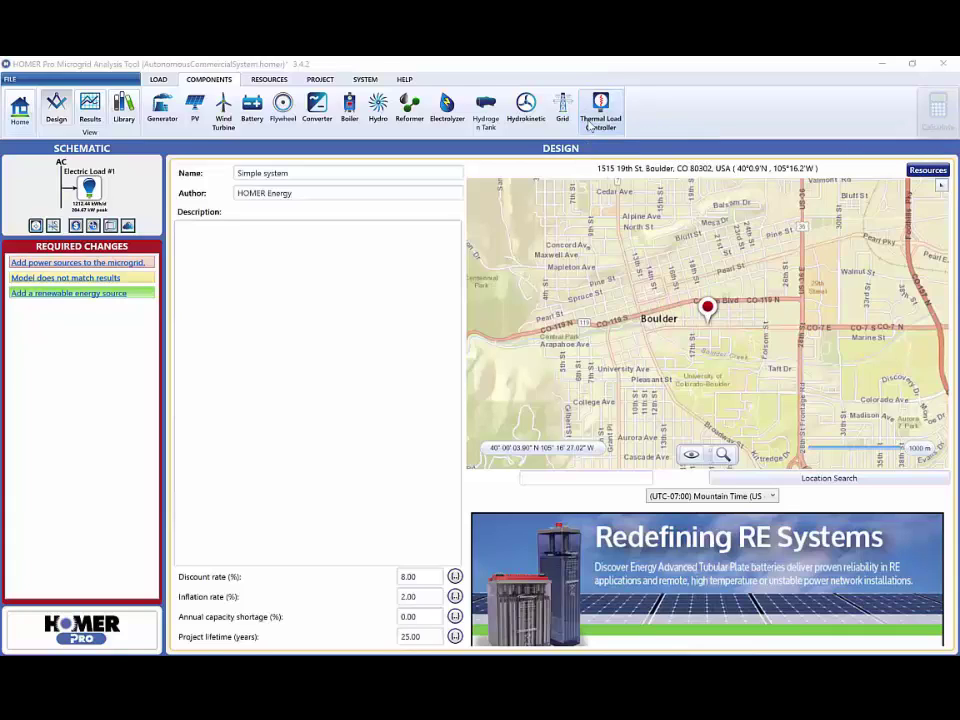
Add an Autosize Genset diesel generator to the AC bus next to Electric Load #1.
{"action": "left_click", "coordinate": [165, 118]}
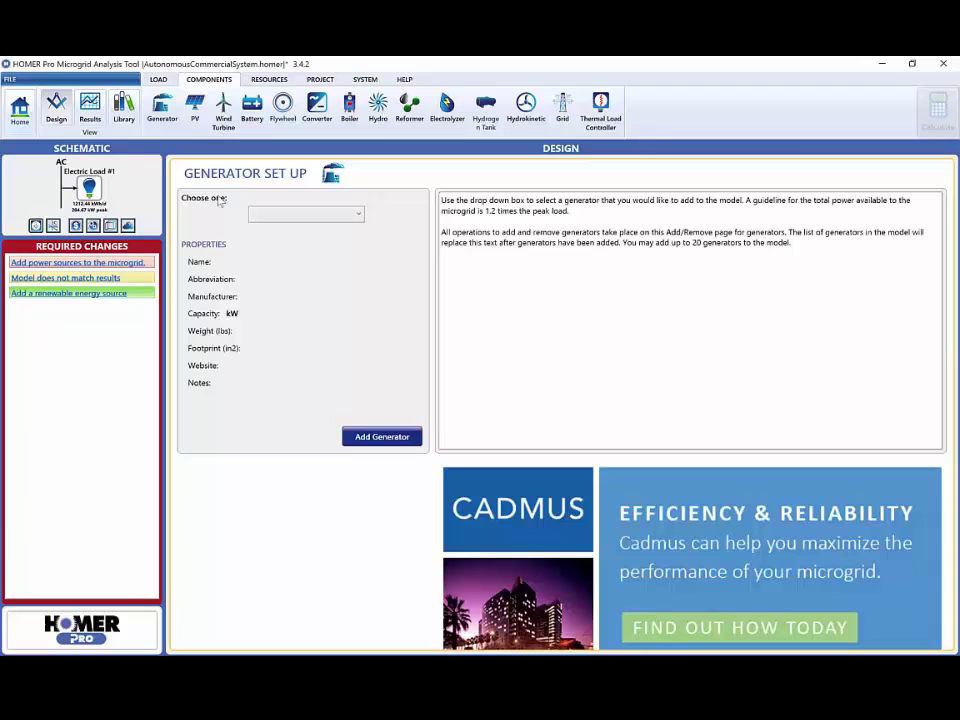
{"action": "left_click", "coordinate": [272, 215]}
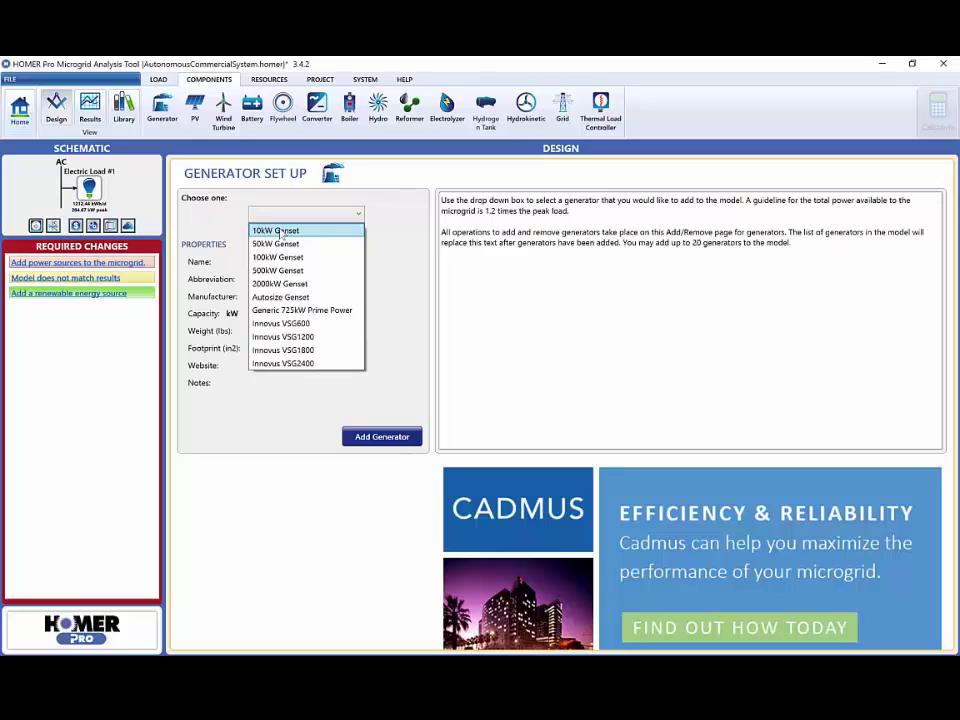
{"action": "left_click", "coordinate": [280, 297]}
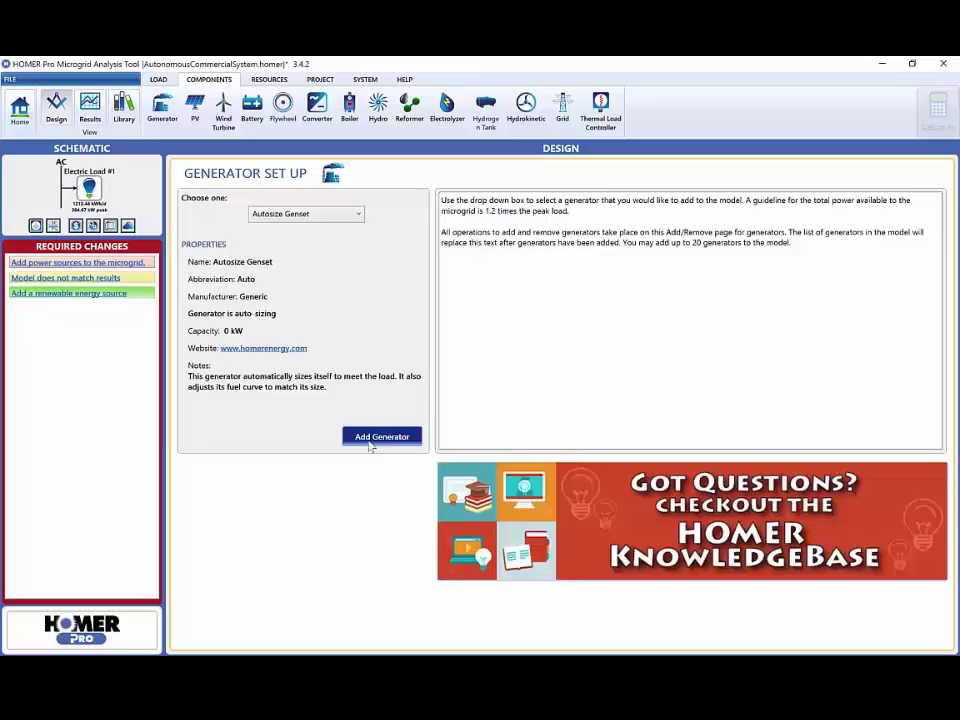
{"action": "left_click", "coordinate": [370, 441]}
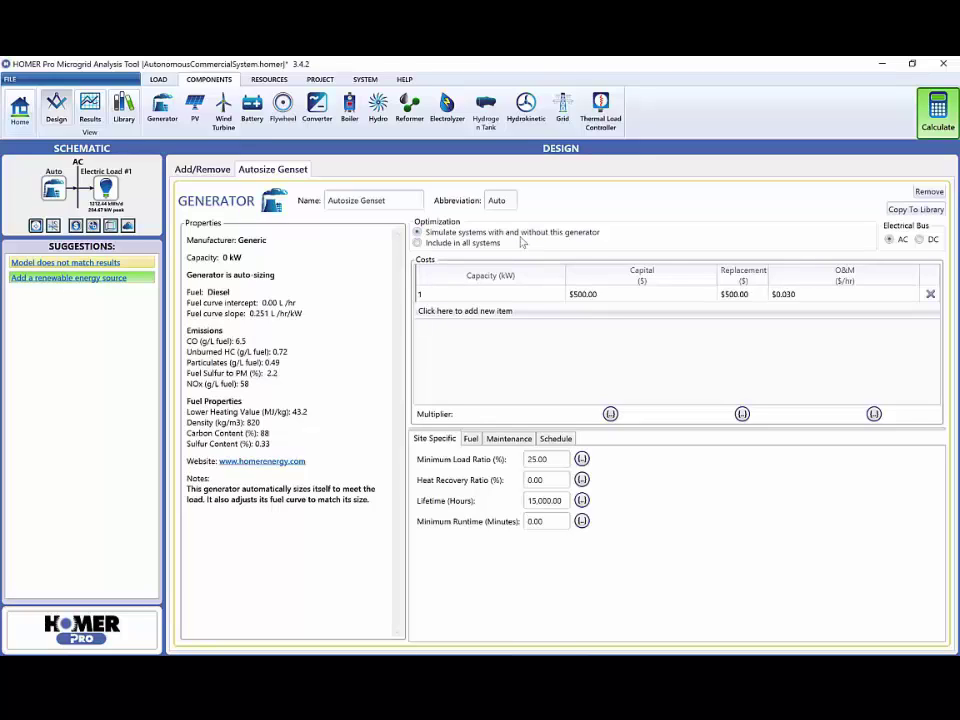
Add a Generic flat plate PV to the DC bus.
{"action": "left_click", "coordinate": [198, 116]}
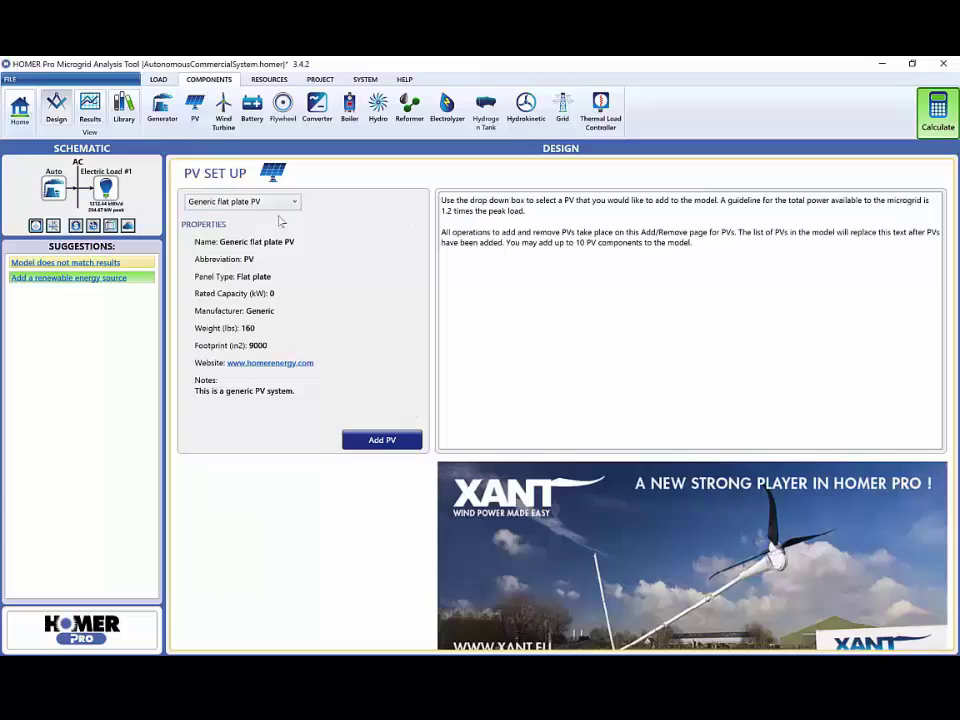
{"action": "left_click", "coordinate": [266, 204]}
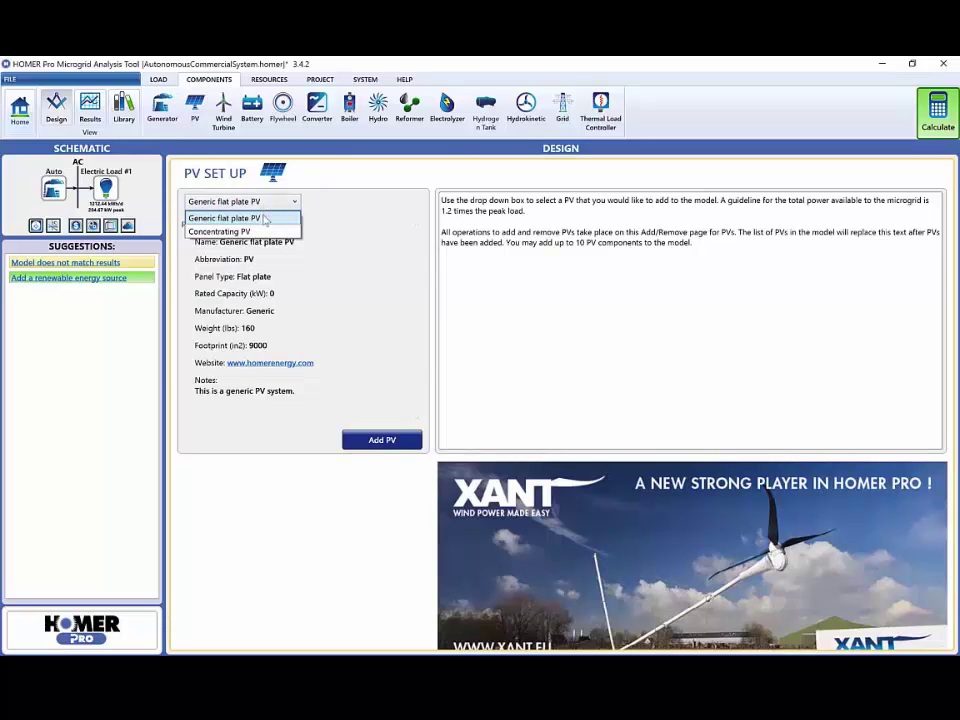
{"action": "left_click", "coordinate": [261, 218]}
{"action": "left_click", "coordinate": [352, 439]}
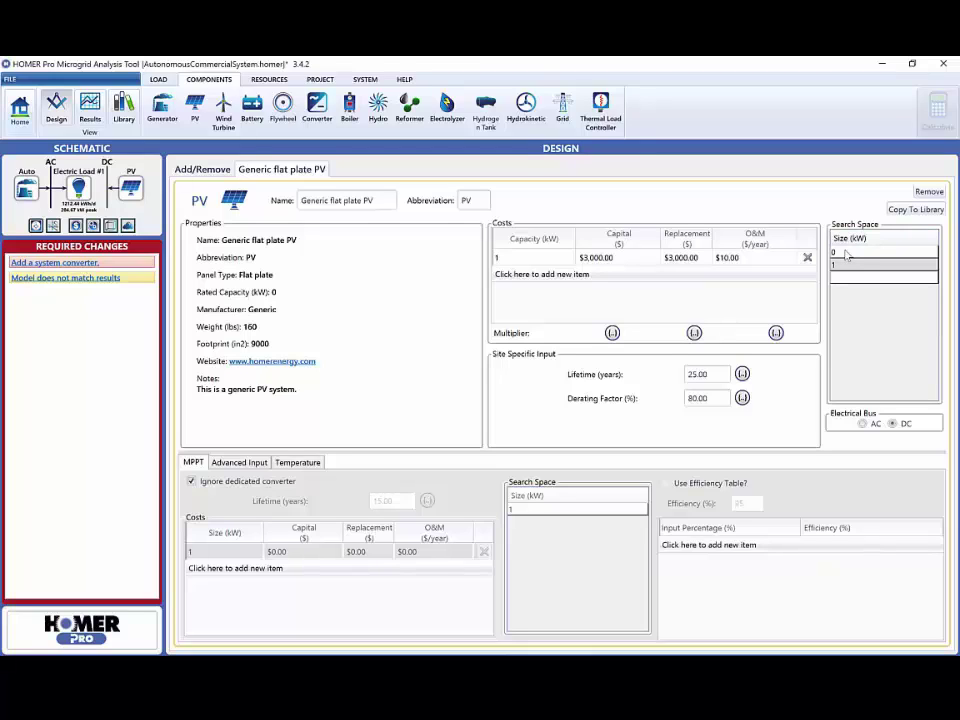
Enter PV search-space sizes of 25, 50, 75 and 100 kW.
{"action": "left_click", "coordinate": [843, 265]}
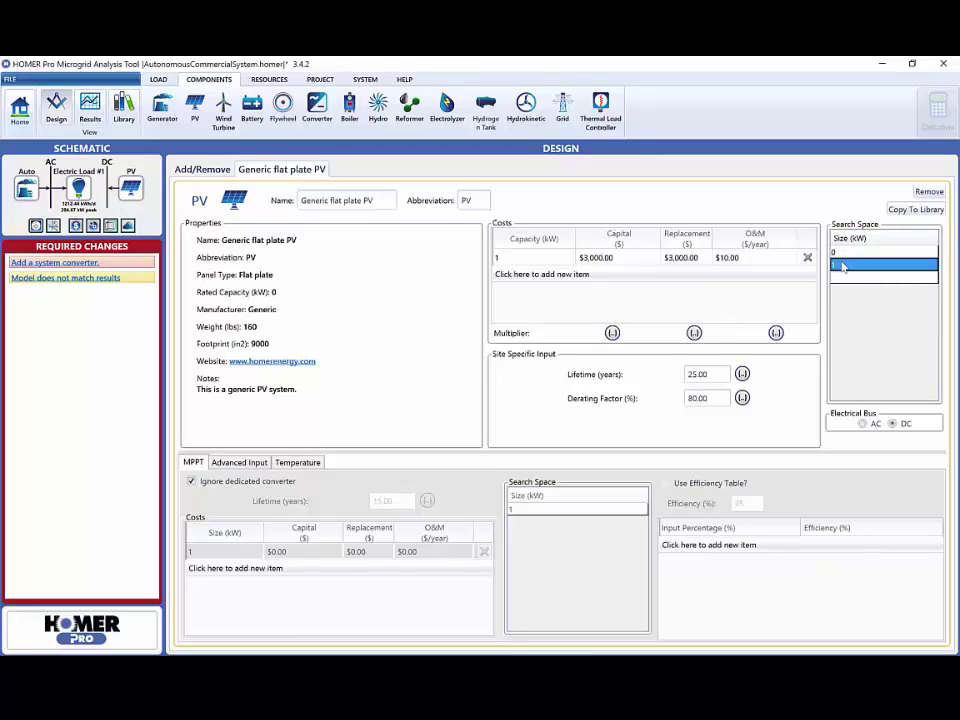
{"action": "type", "text": "25"}
{"action": "key", "text": "Return"}
{"action": "type", "text": "50"}
{"action": "key", "text": "Return"}
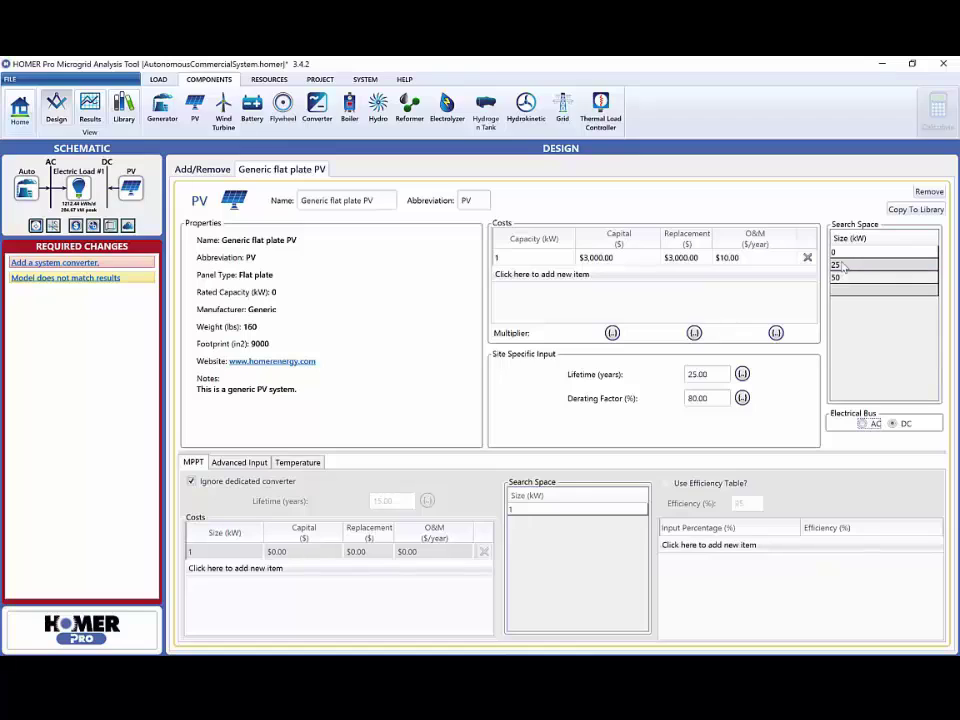
{"action": "left_click", "coordinate": [855, 290]}
{"action": "type", "text": "75"}
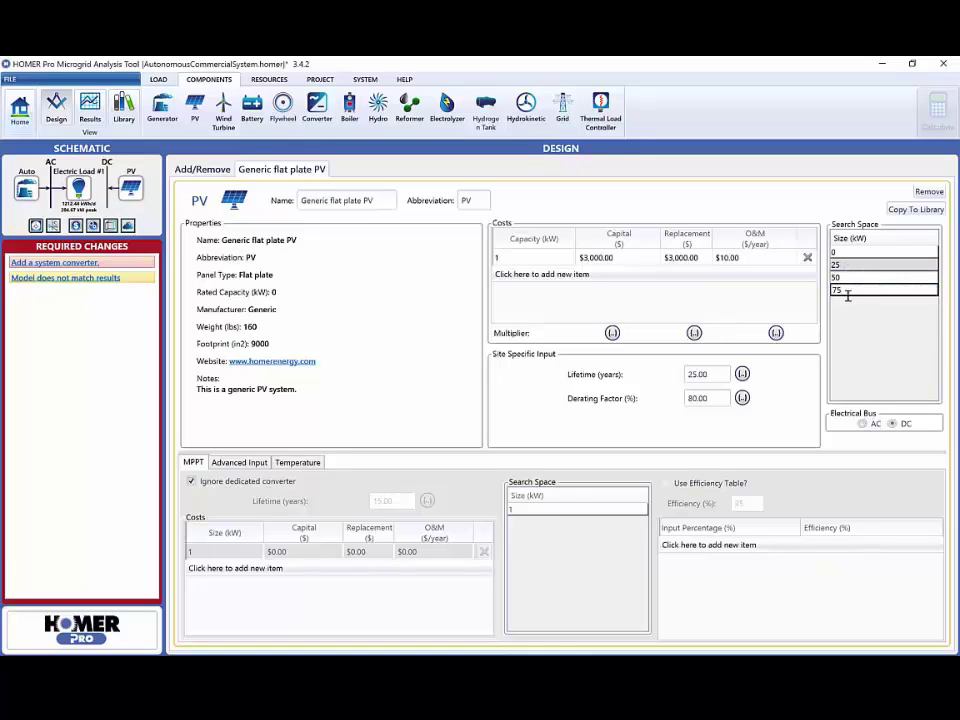
{"action": "key", "text": "Return"}
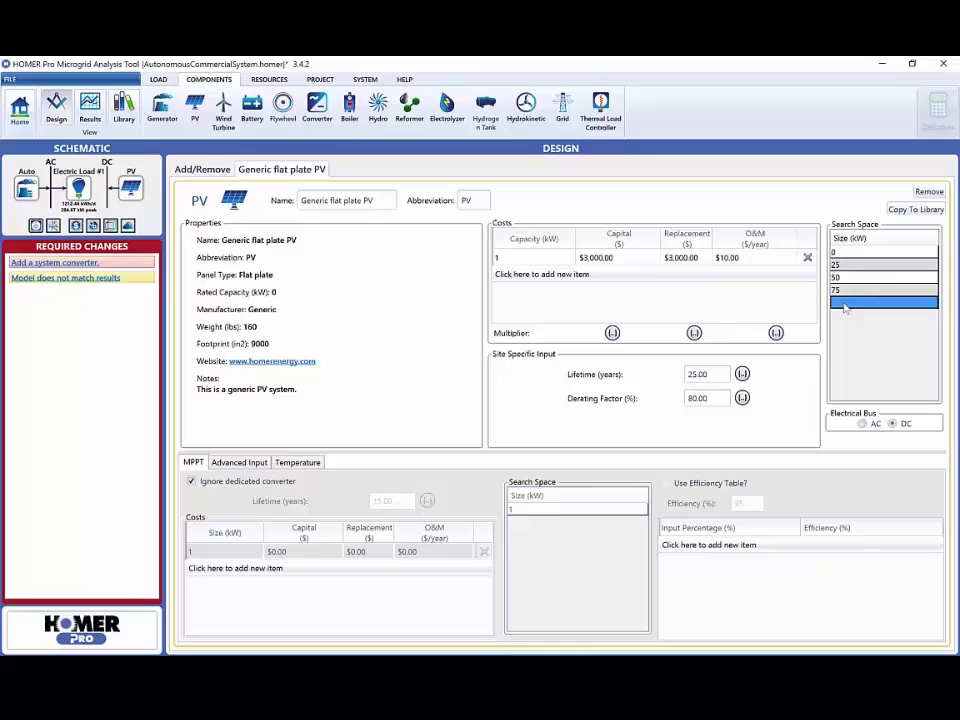
{"action": "type", "text": "100"}
{"action": "key", "text": "Return"}
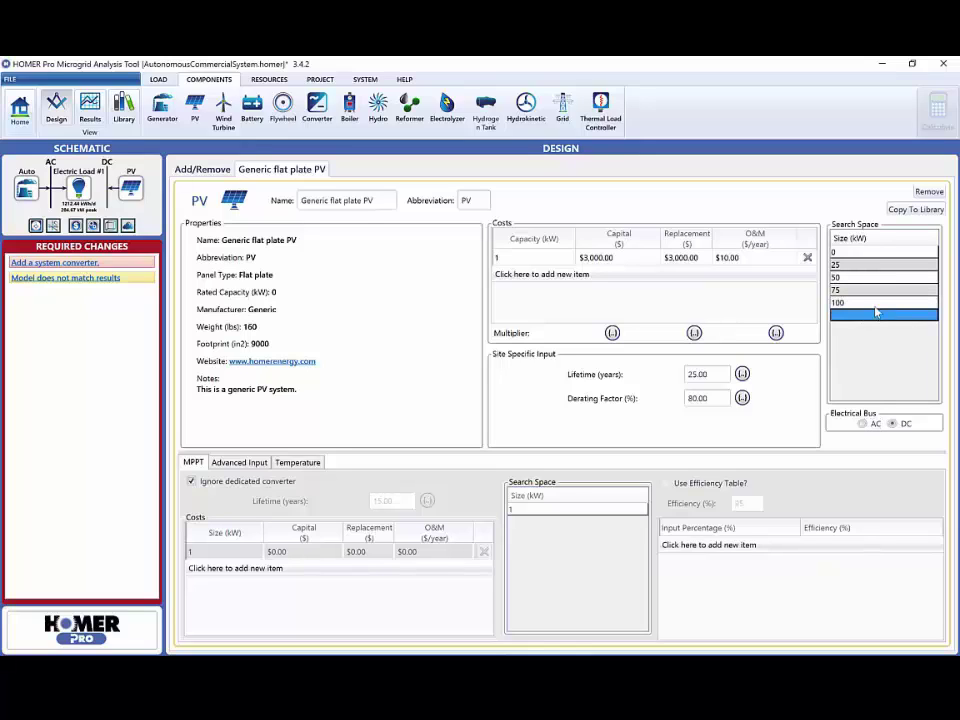
Extend the PV search space with 125, 150, 175 and 200 kW.
{"action": "type", "text": "125"}
{"action": "key", "text": "Tab"}
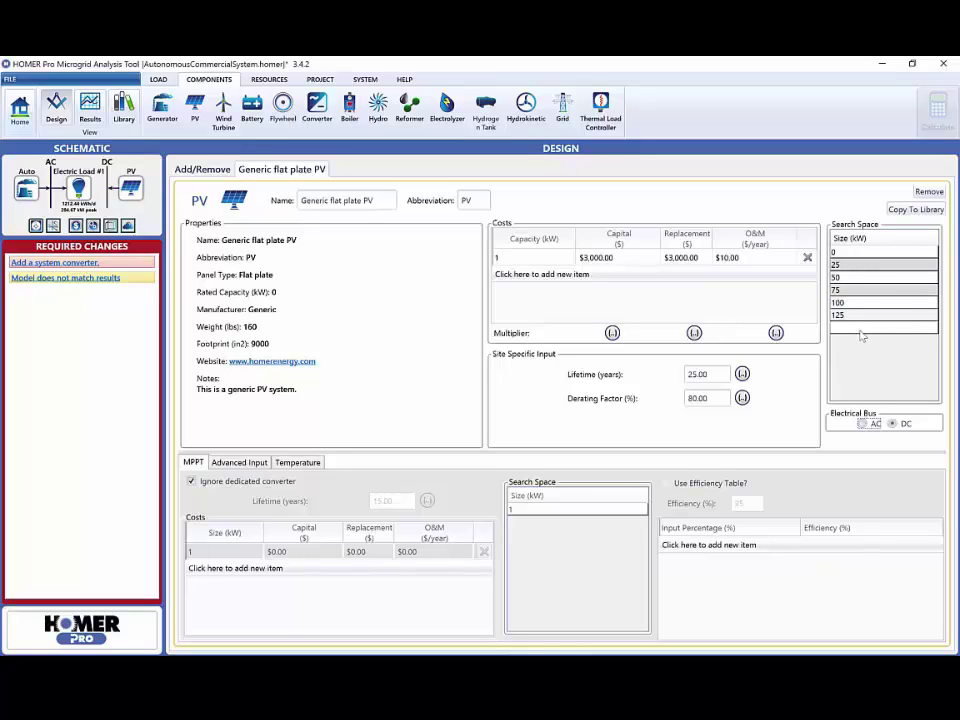
{"action": "left_click", "coordinate": [859, 328]}
{"action": "type", "text": "150"}
{"action": "key", "text": "Tab"}
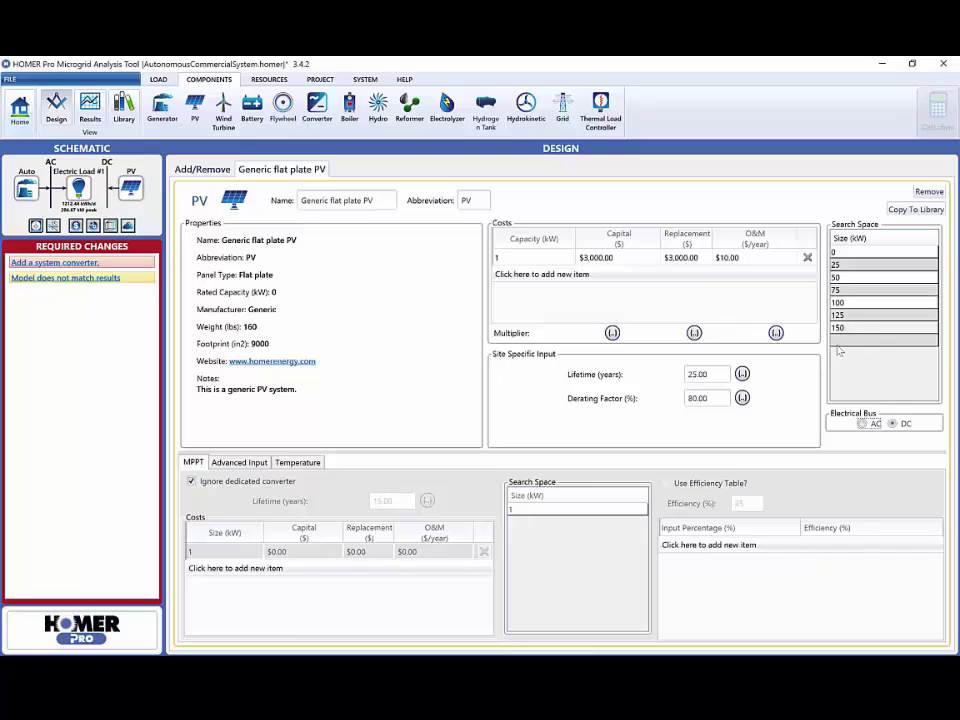
{"action": "left_click", "coordinate": [840, 341]}
{"action": "type", "text": "175"}
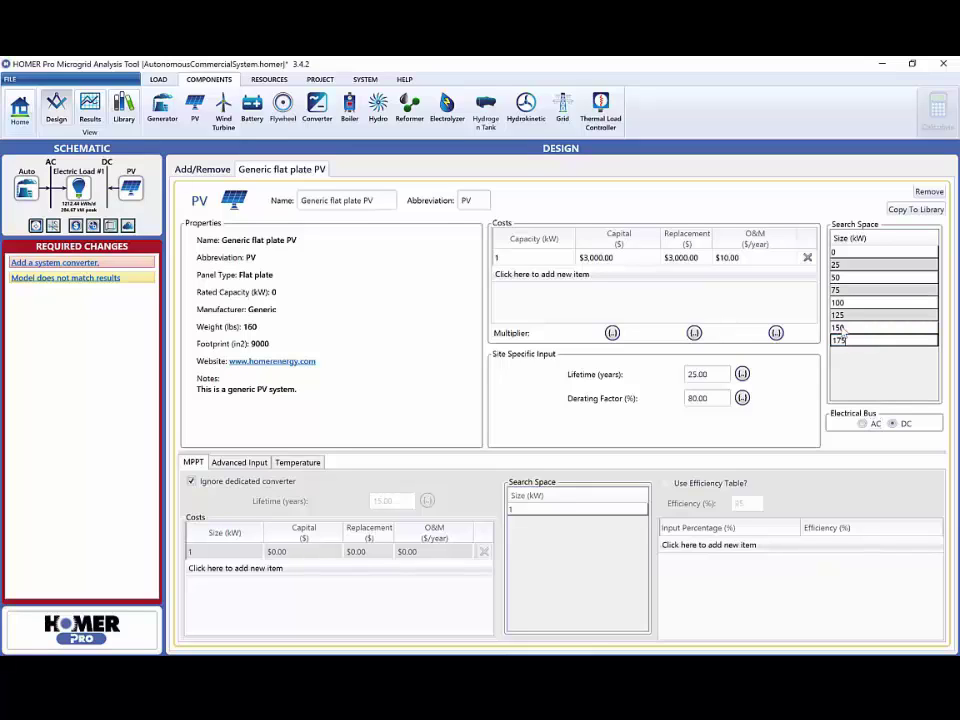
{"action": "key", "text": "Tab"}
{"action": "left_click", "coordinate": [850, 354]}
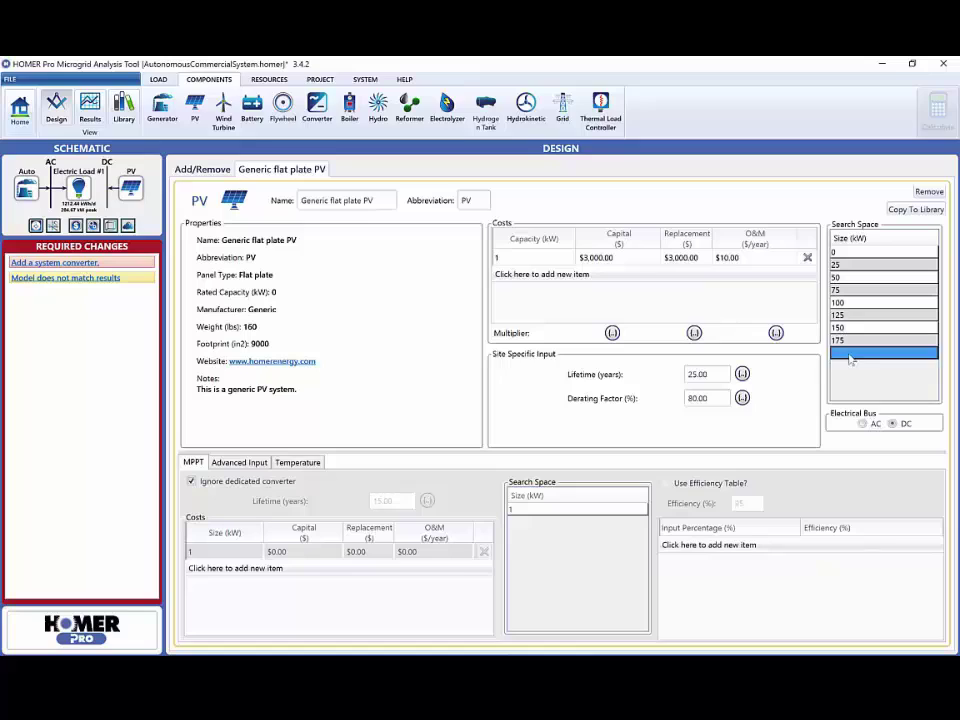
{"action": "type", "text": "200"}
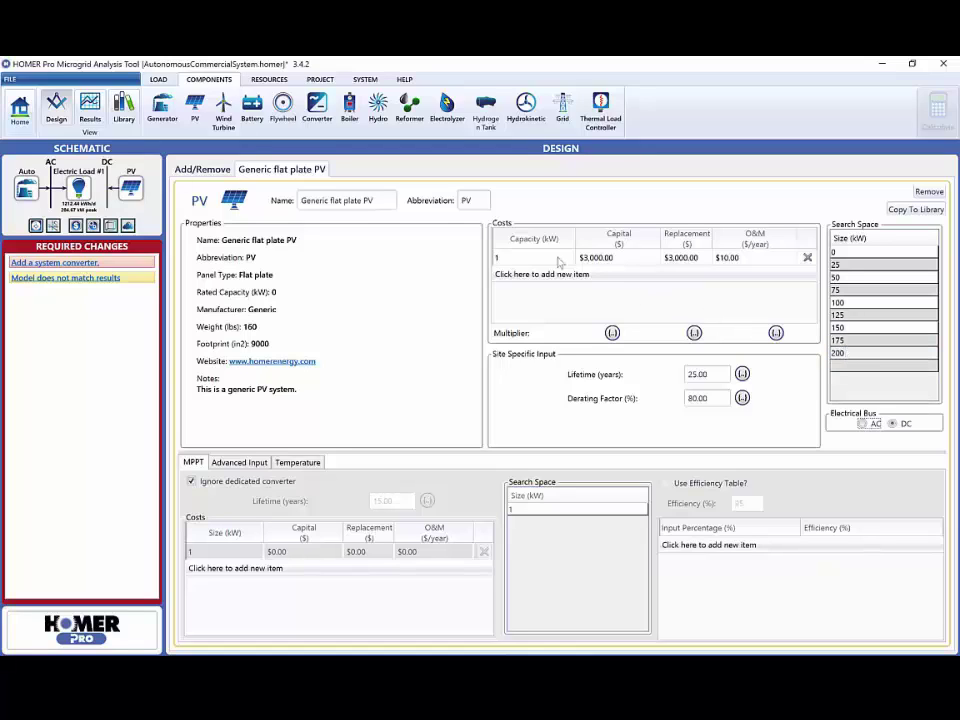
Add a generic System Converter with search-space sizes 0, 50 and 100 kW.
{"action": "left_click", "coordinate": [317, 108]}
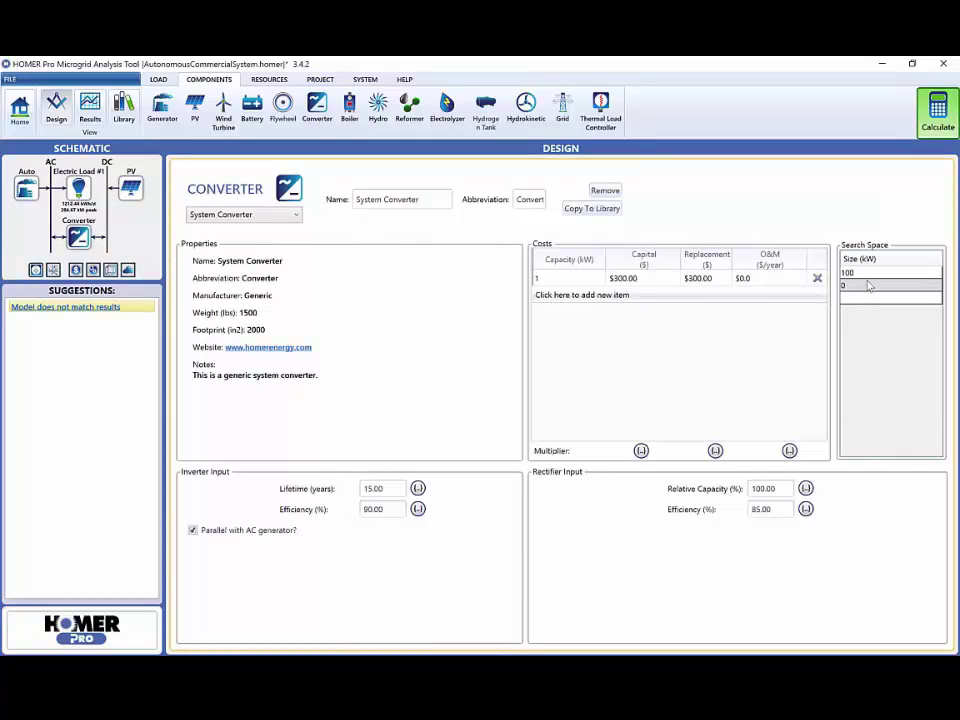
{"action": "left_click", "coordinate": [869, 275]}
{"action": "type", "text": "0"}
{"action": "left_click", "coordinate": [898, 285]}
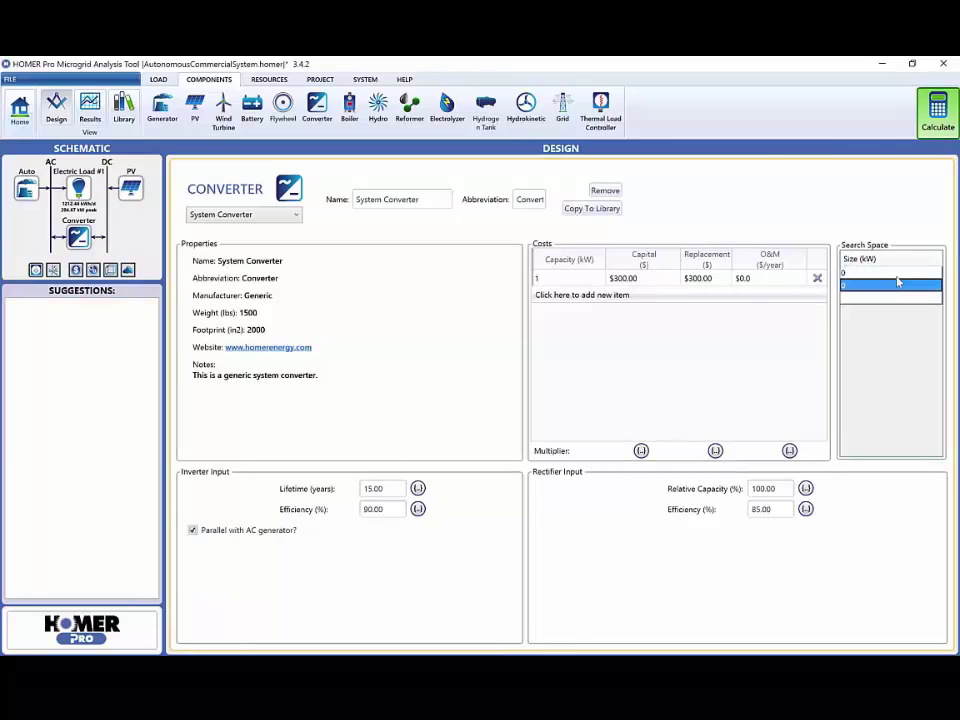
{"action": "type", "text": "50"}
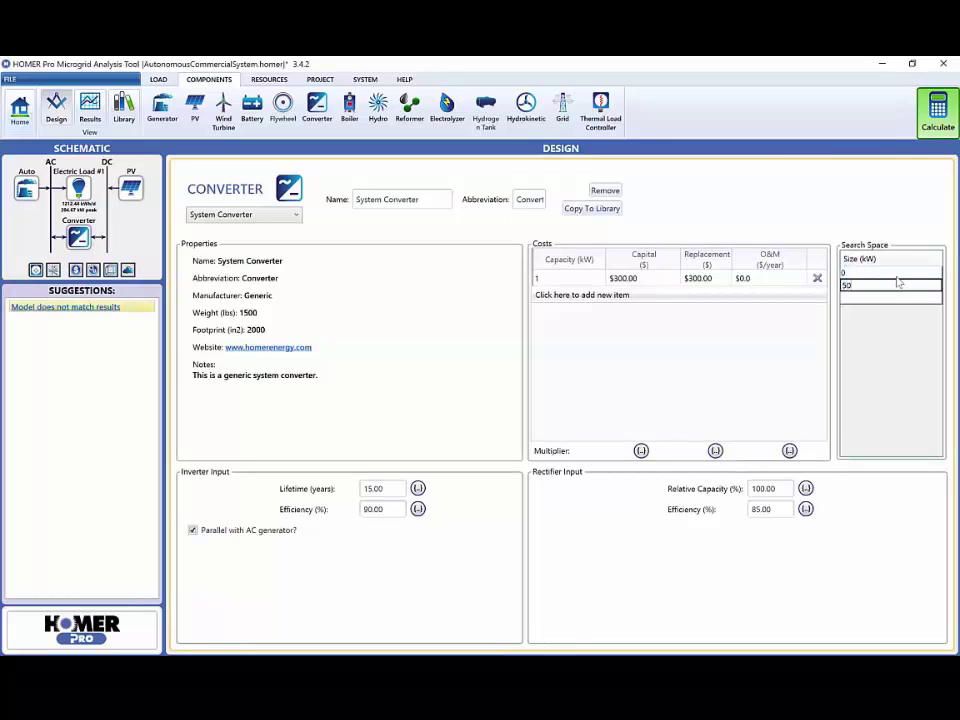
{"action": "key", "text": "Return"}
{"action": "left_click", "coordinate": [875, 297]}
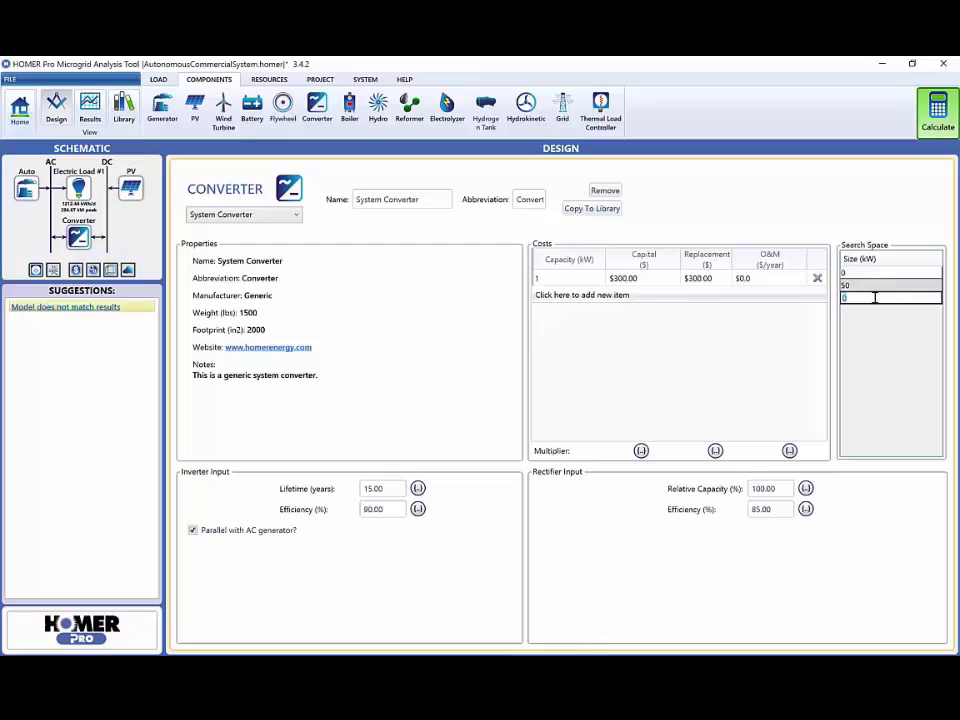
{"action": "type", "text": "100"}
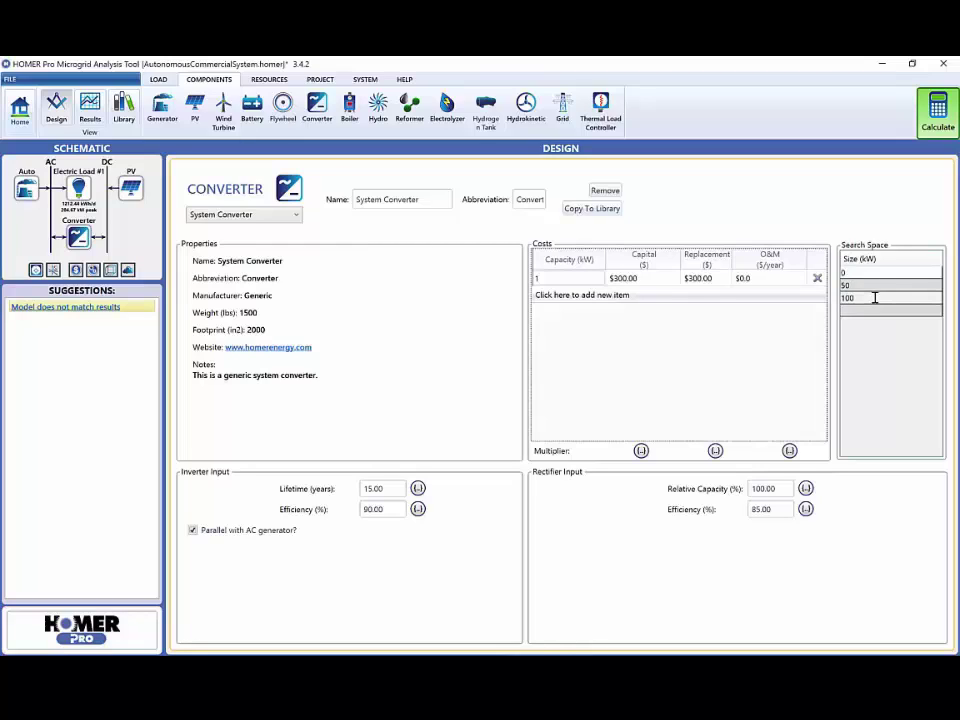
{"action": "key", "text": "Return"}
Extend the converter search space with 150, 200 and 250 kW.
{"action": "left_click", "coordinate": [865, 312]}
{"action": "type", "text": "150"}
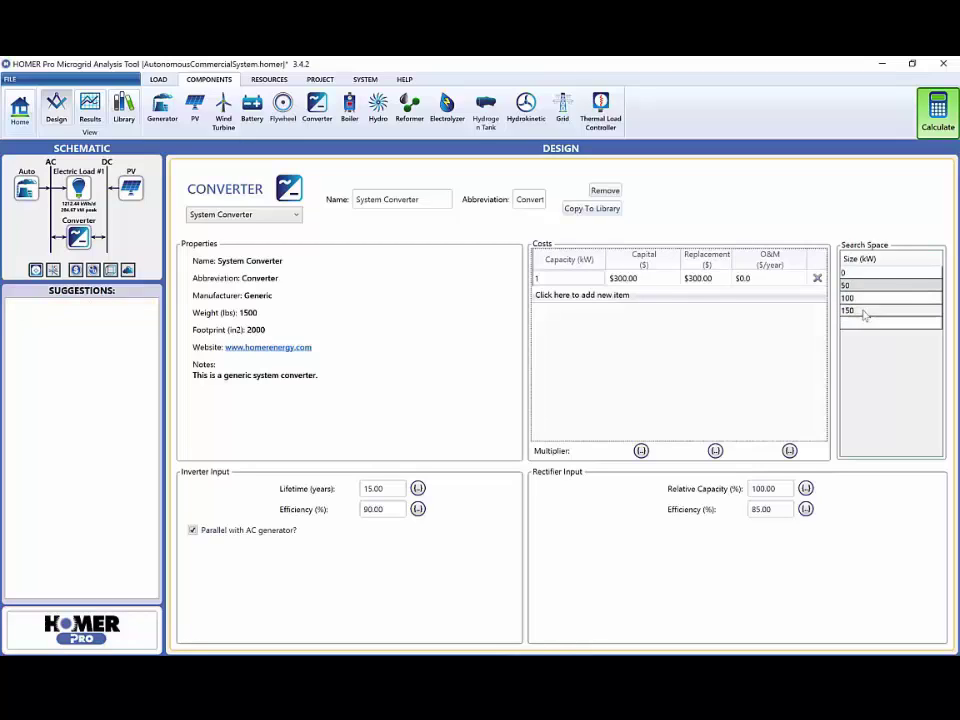
{"action": "key", "text": "Return"}
{"action": "left_click", "coordinate": [846, 324]}
{"action": "type", "text": "200"}
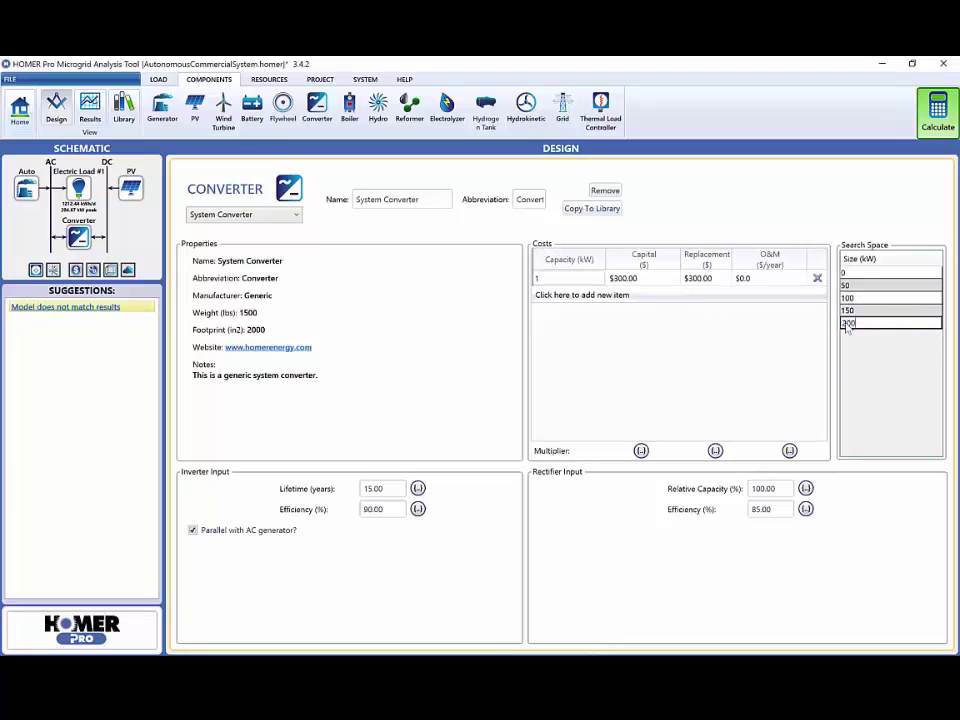
{"action": "key", "text": "Return"}
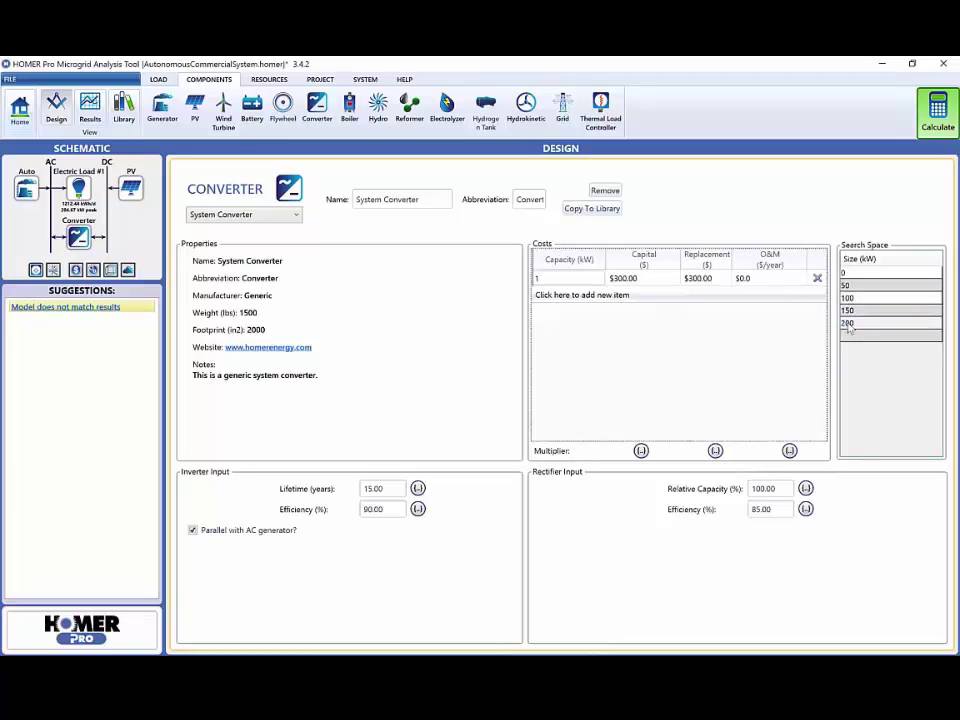
{"action": "left_click", "coordinate": [855, 337]}
{"action": "type", "text": "250"}
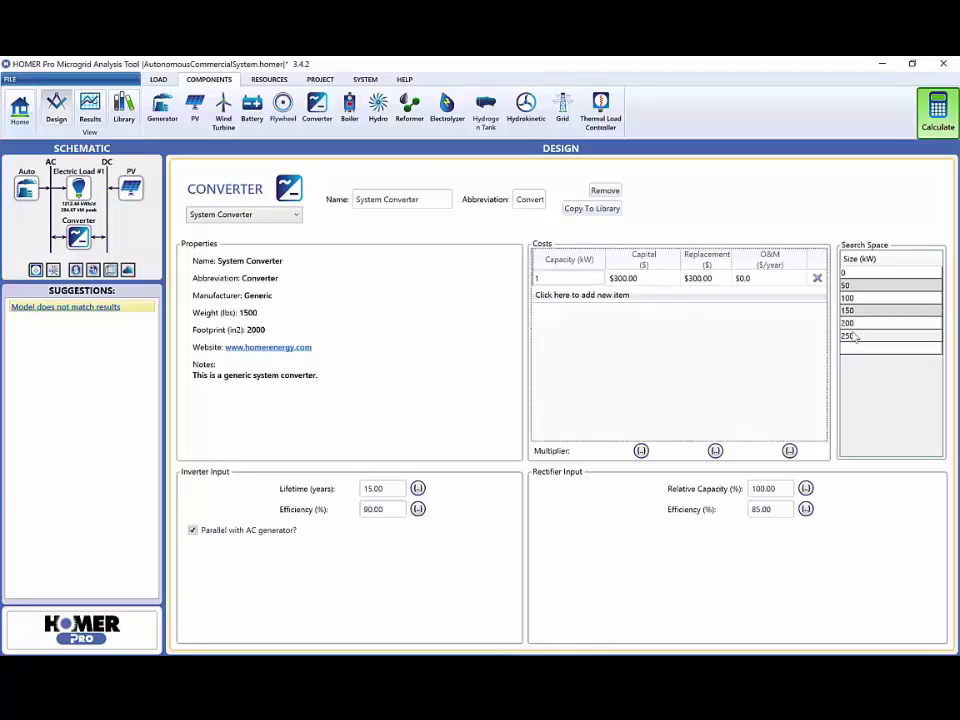
{"action": "key", "text": "Return"}
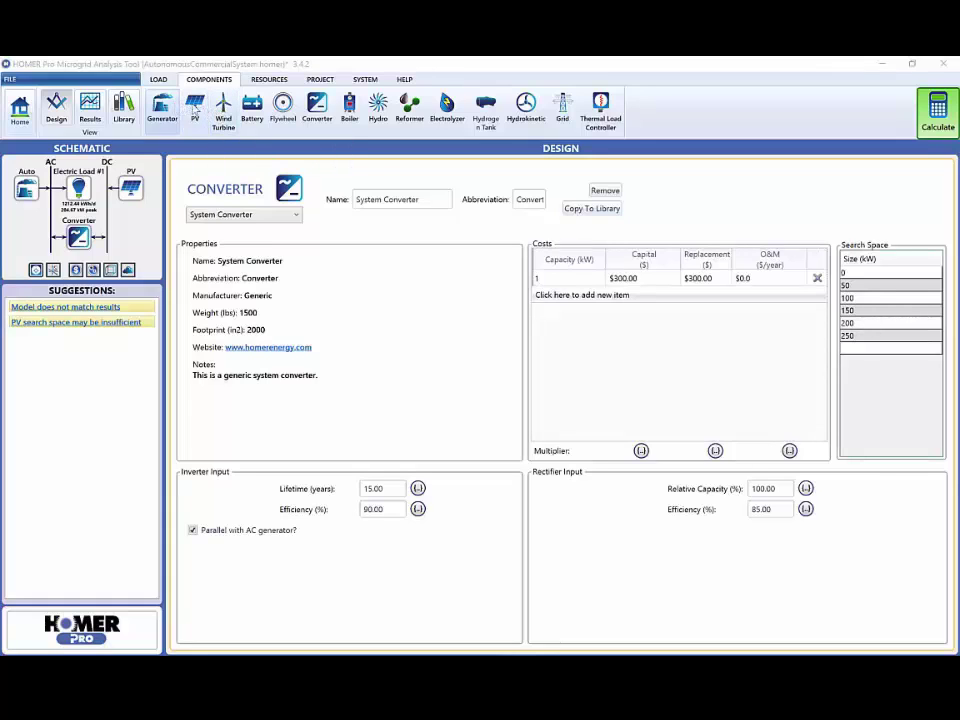
Show the Battery Set Up page's battery model list, with Generic 1kWh Li-Ion as default.
{"action": "left_click", "coordinate": [252, 106]}
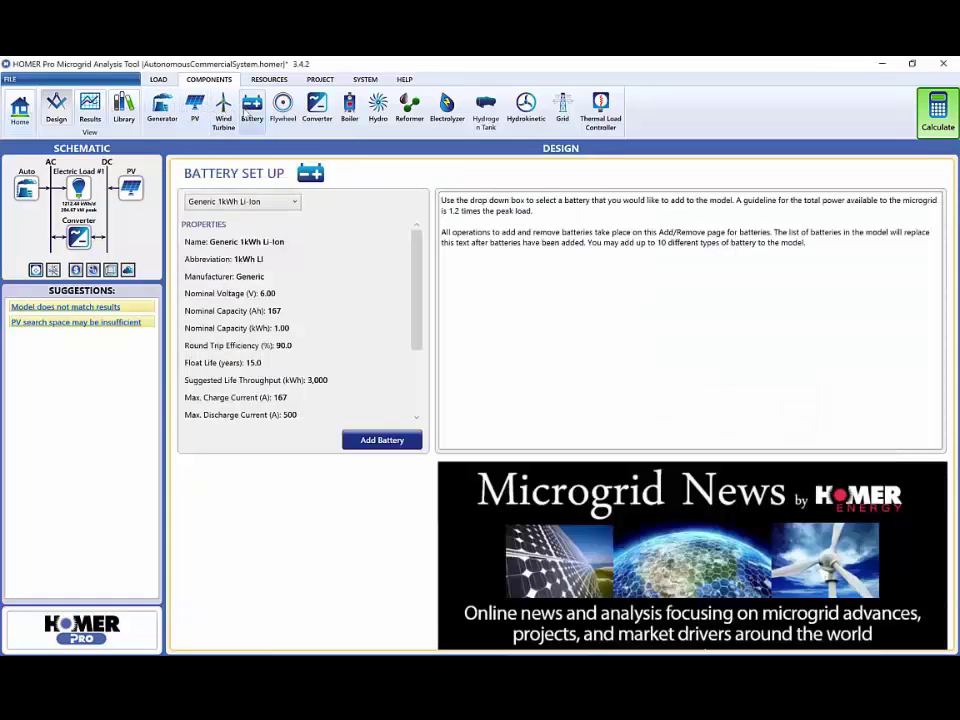
{"action": "left_click", "coordinate": [277, 203]}
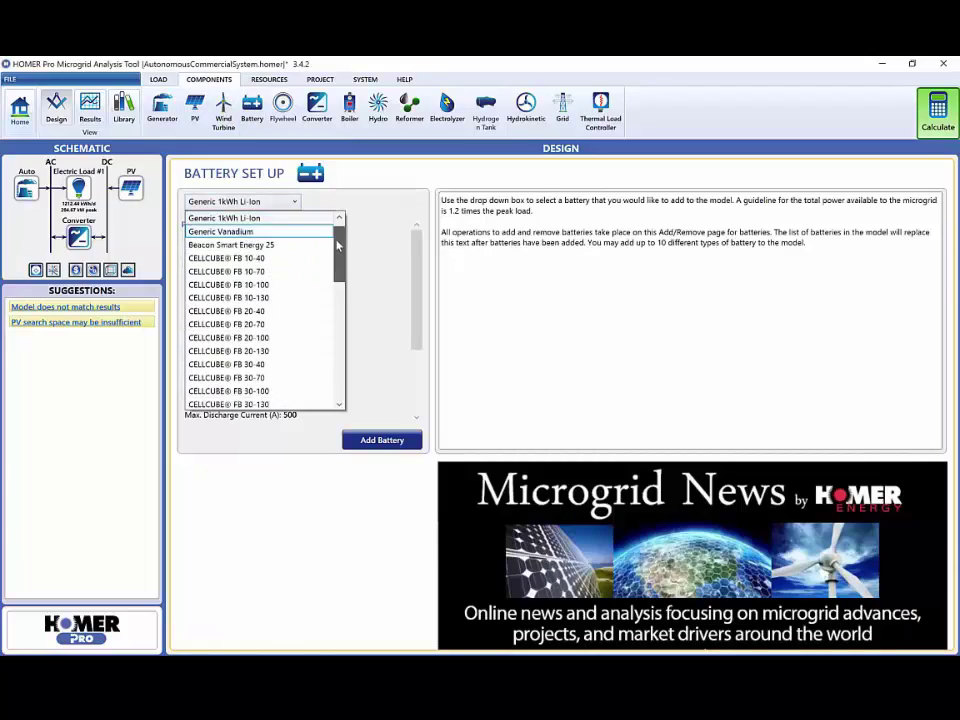